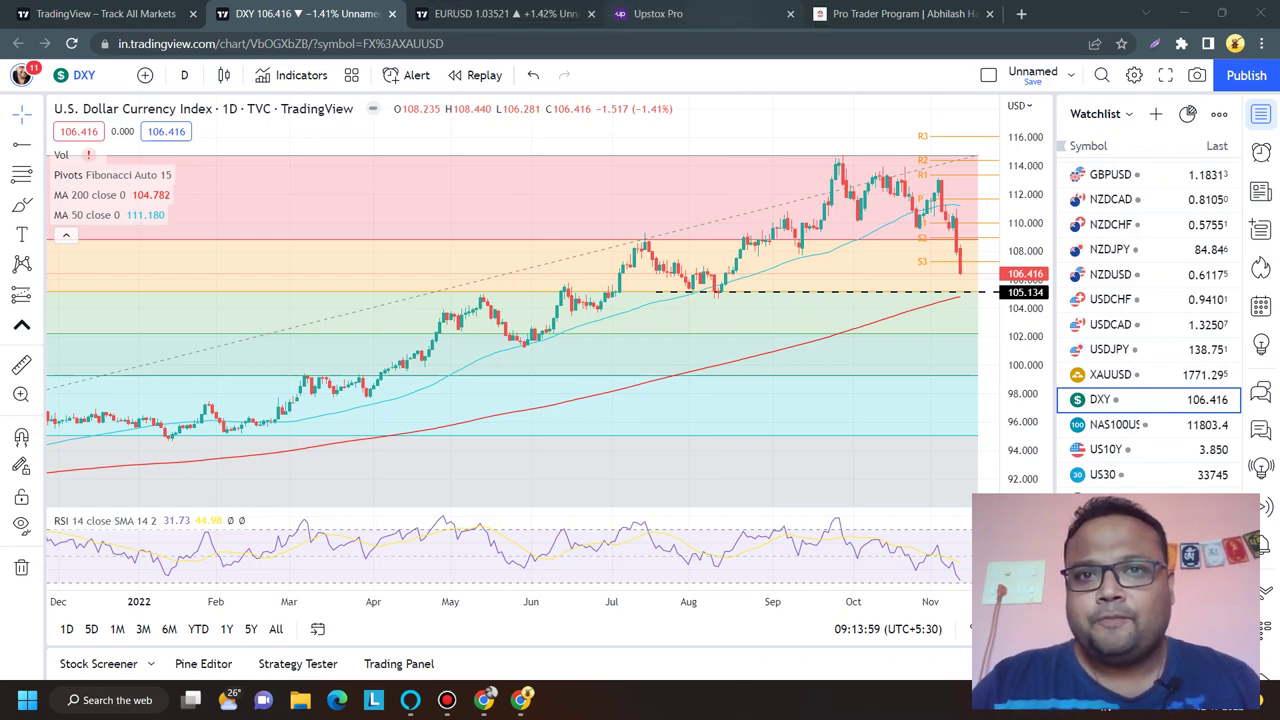
# Step: Turn on freehand screen annotation over the DXY daily chart with Ctrl+Alt+G
pyautogui.hotkey('ctrl', 'alt', 'g')
# Step: Handwrite and circle 105 below the dashed line, mark the latest candles, and circle the August low
pyautogui.moveTo(676, 360)
pyautogui.mouseDown()
pyautogui.moveTo(677, 421)
pyautogui.moveTo(698, 376)
pyautogui.moveTo(745, 402)
pyautogui.moveTo(747, 437)
pyautogui.mouseUp()
pyautogui.moveTo(772, 352)
pyautogui.mouseDown()
pyautogui.moveTo(794, 350)
pyautogui.moveTo(775, 462)
pyautogui.moveTo(792, 352)
pyautogui.mouseUp()
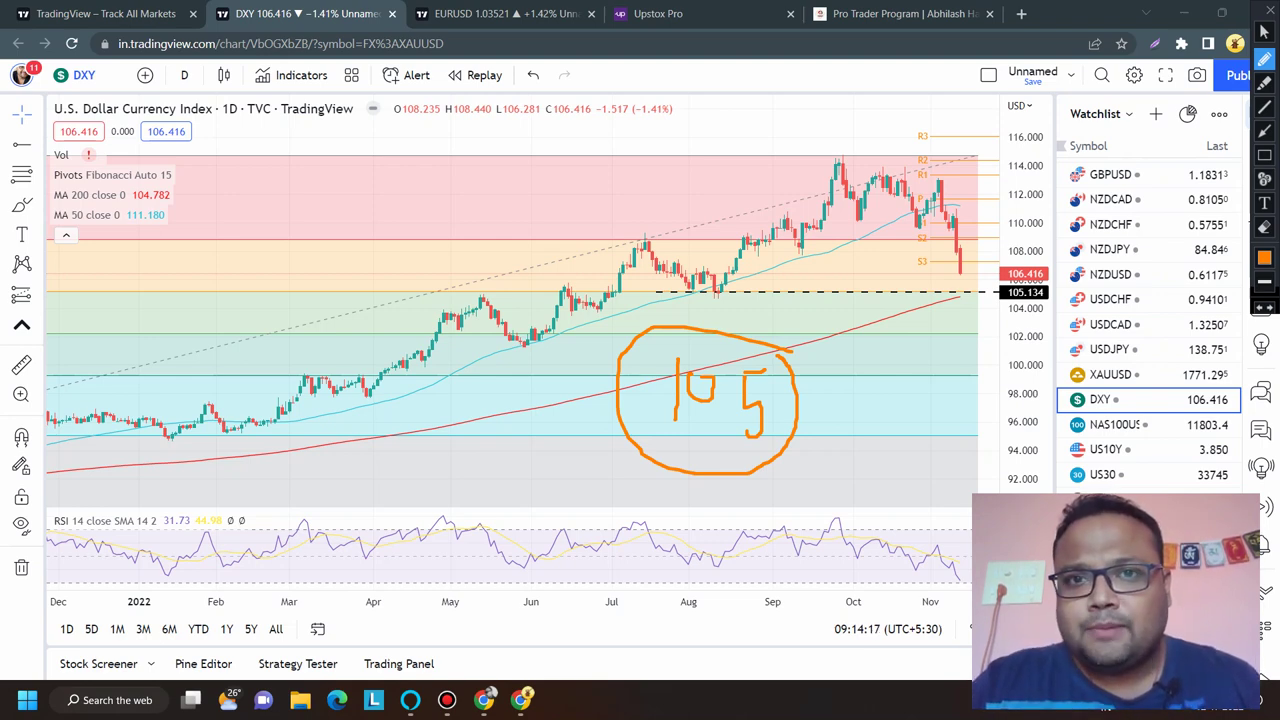
pyautogui.moveTo(958, 273)
pyautogui.mouseDown()
pyautogui.moveTo(985, 274)
pyautogui.moveTo(980, 293)
pyautogui.mouseUp()
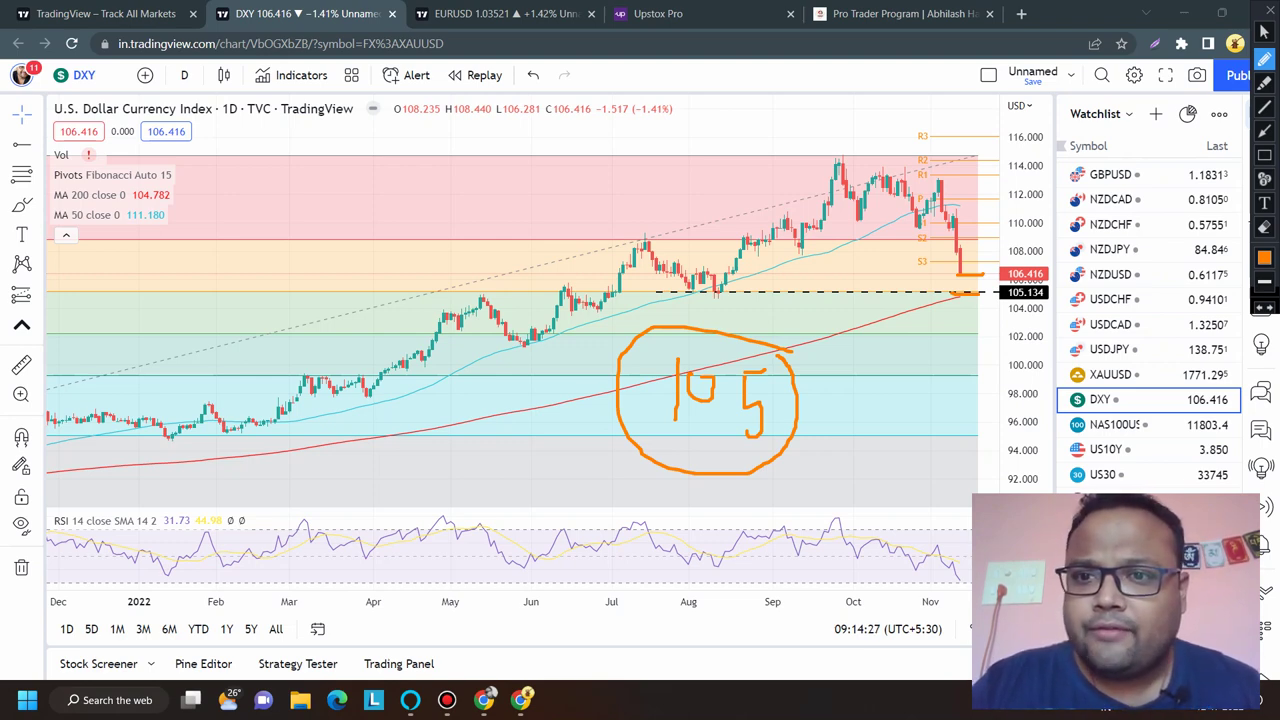
pyautogui.moveTo(720, 278)
pyautogui.mouseDown()
pyautogui.moveTo(698, 310)
pyautogui.moveTo(742, 312)
pyautogui.moveTo(722, 280)
pyautogui.mouseUp()
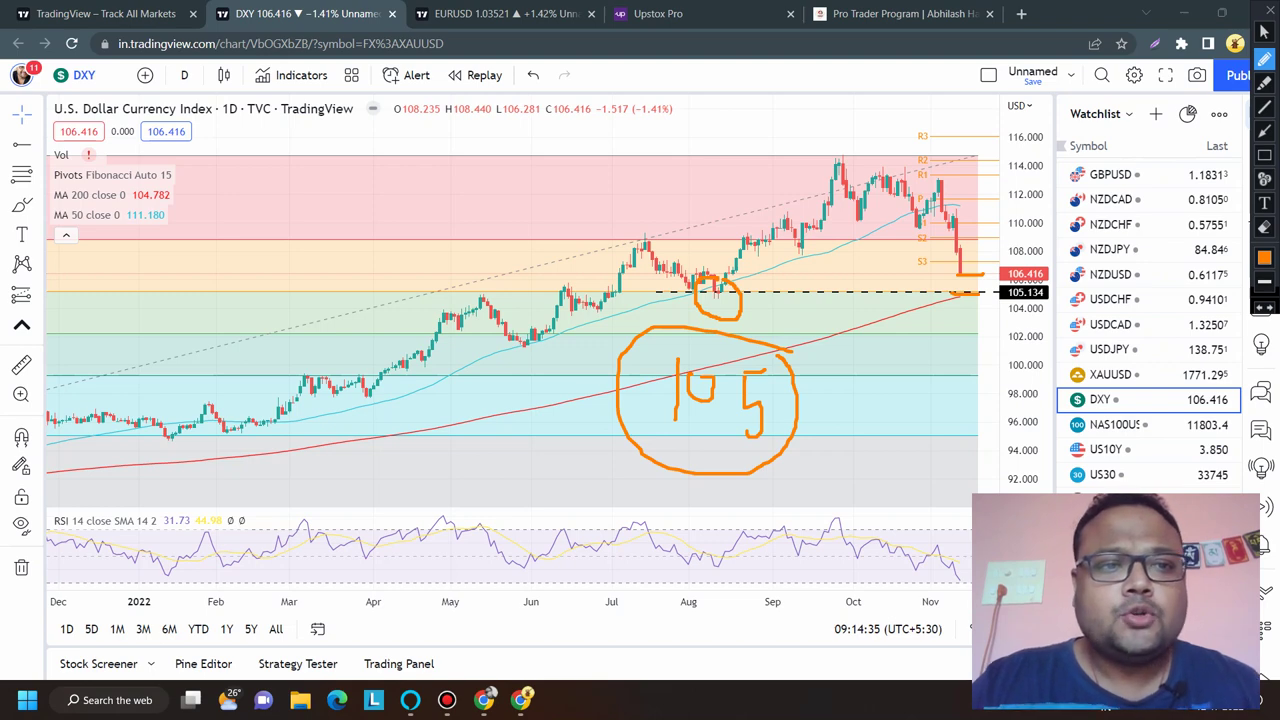
# Step: Write and circle a 3 at upper left with an arrow pointing to the circled 105
pyautogui.moveTo(264, 236)
pyautogui.mouseDown()
pyautogui.moveTo(298, 256)
pyautogui.moveTo(293, 282)
pyautogui.mouseUp()
pyautogui.moveTo(274, 178)
pyautogui.mouseDown()
pyautogui.moveTo(236, 184)
pyautogui.moveTo(268, 166)
pyautogui.mouseUp()
pyautogui.moveTo(362, 300); pyautogui.dragTo(537, 390)
pyautogui.moveTo(495, 335)
pyautogui.mouseDown()
pyautogui.moveTo(602, 404)
pyautogui.moveTo(478, 436)
pyautogui.mouseUp()
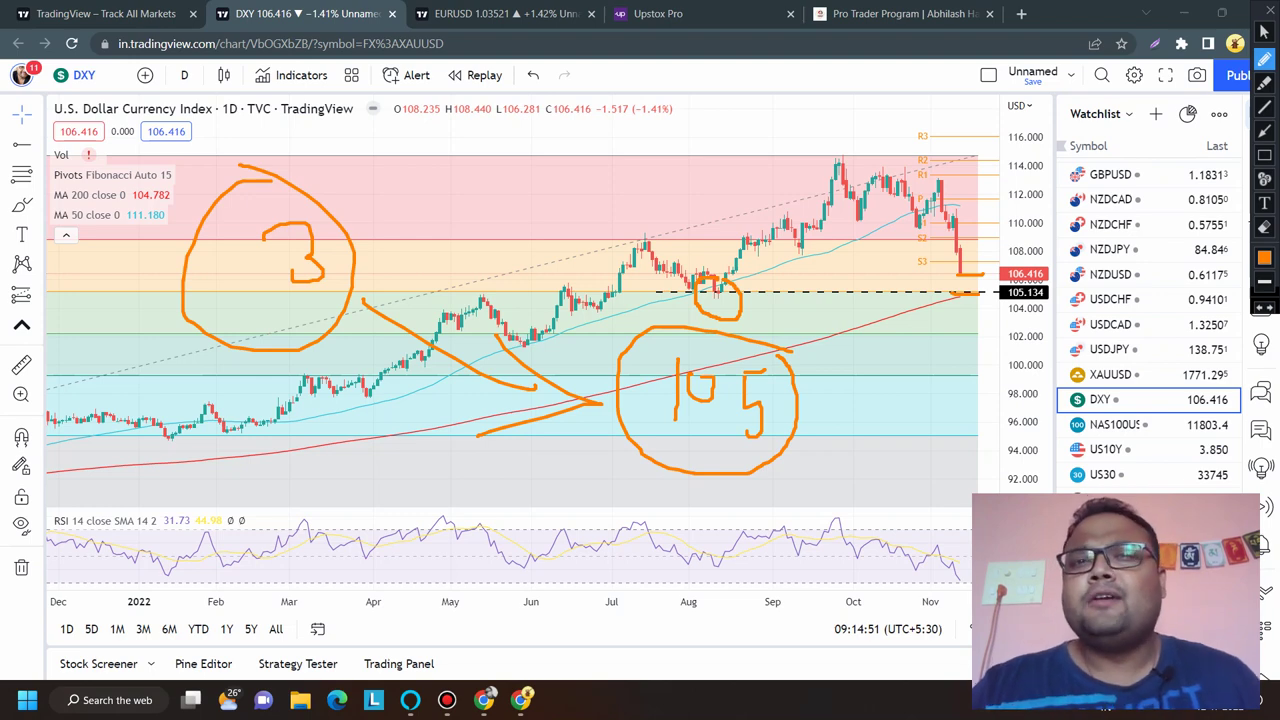
# Step: Clear the freehand marks and zoom into the DXY 4-hour chart
pyautogui.click(1270, 10)
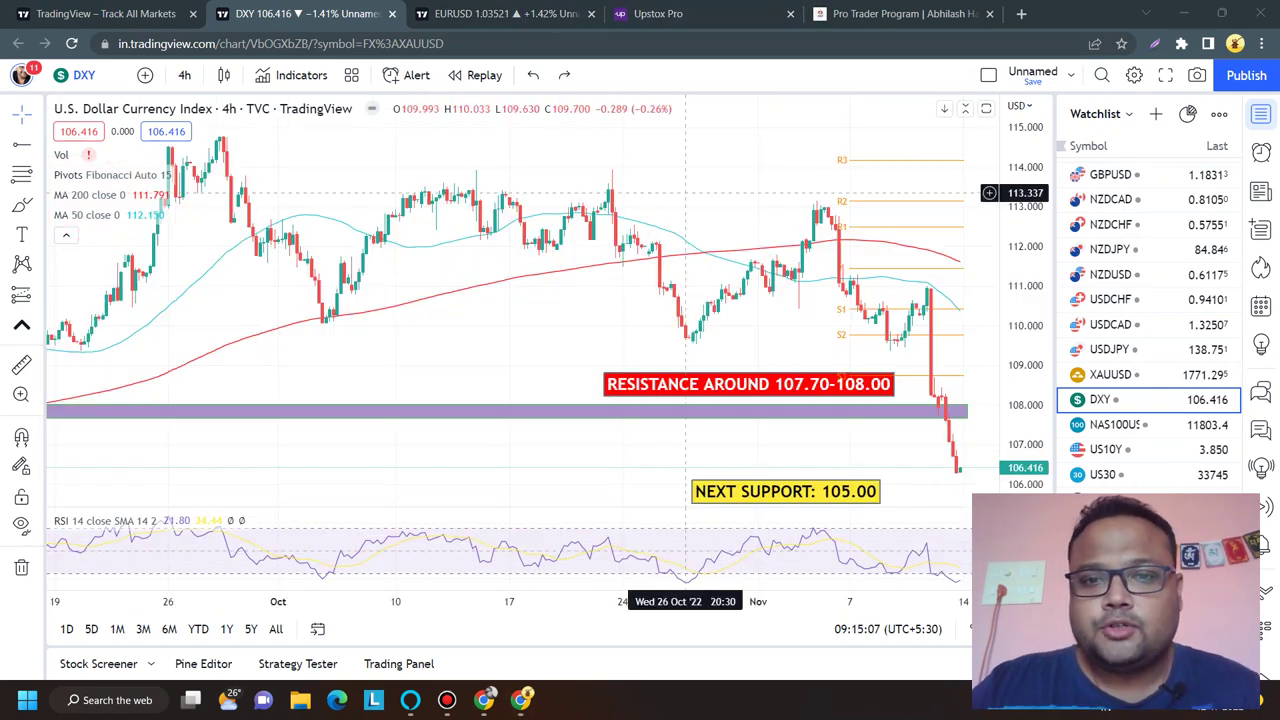
pyautogui.scroll(3, 703, 205)
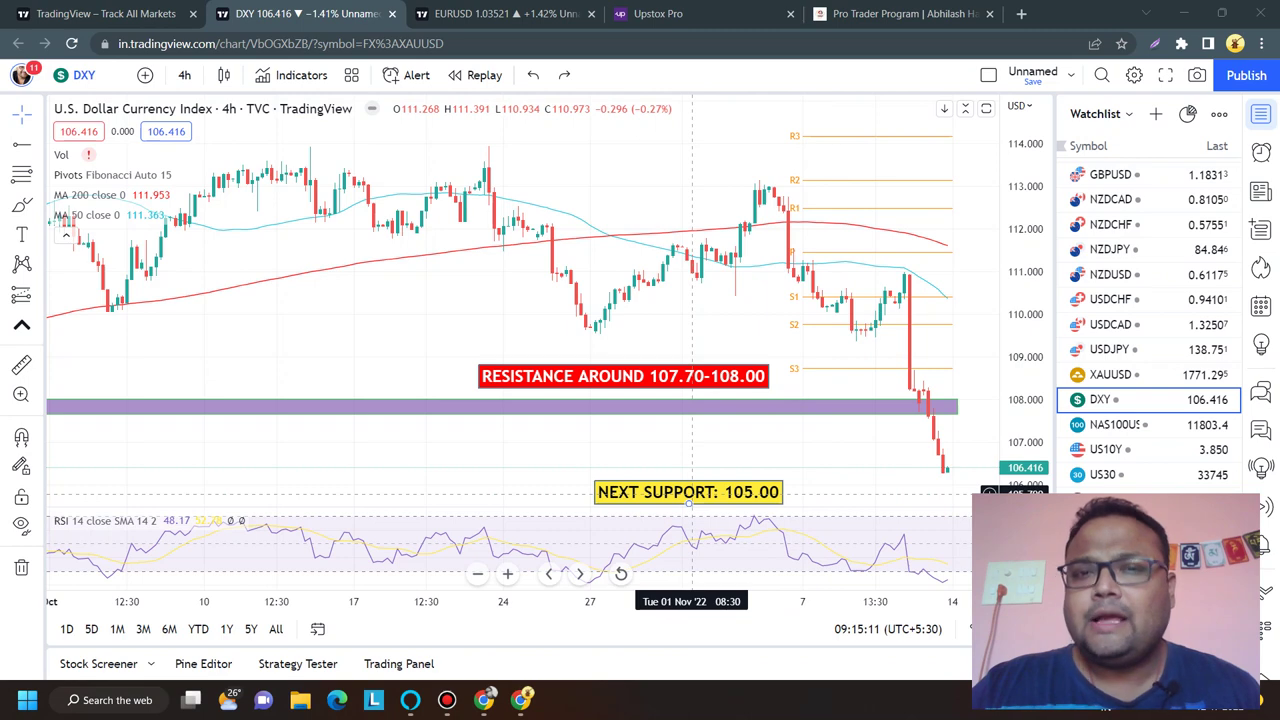
pyautogui.moveTo(620, 5)
# Step: Outline the purple 107.70–108.00 resistance zone with the pen, then erase it and stop annotating
pyautogui.click(789, 10)
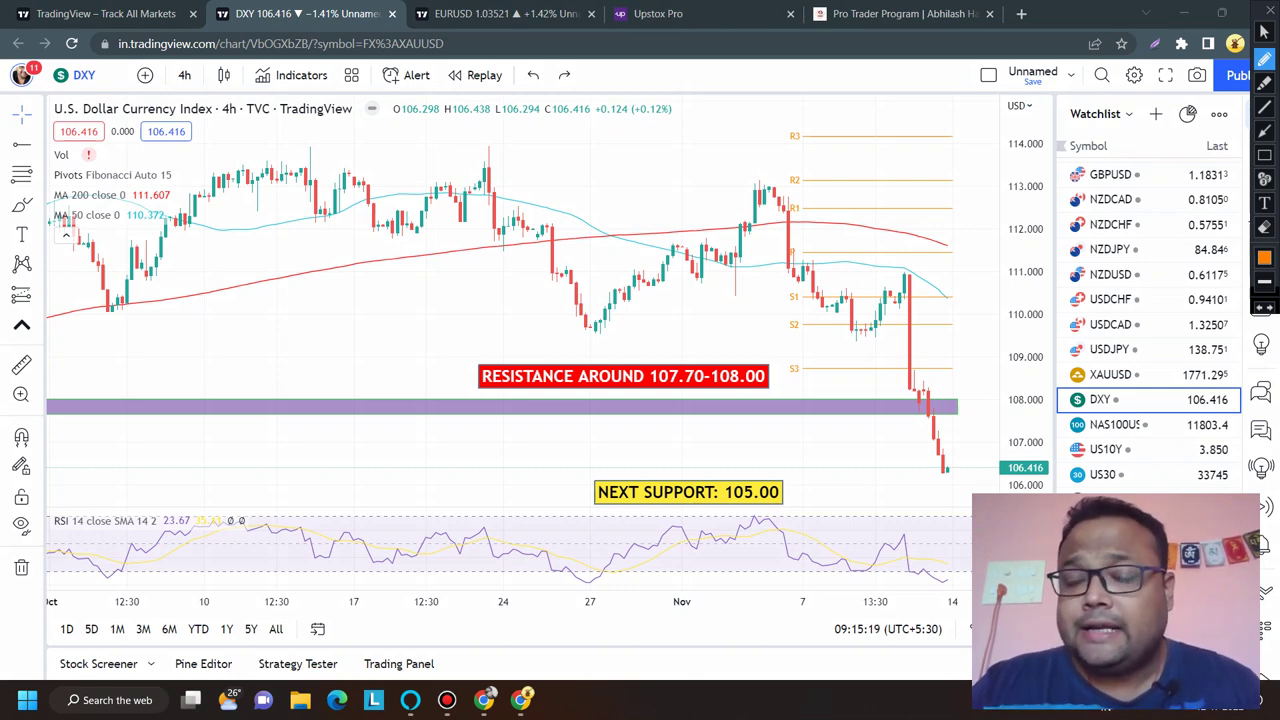
pyautogui.moveTo(925, 400)
pyautogui.mouseDown()
pyautogui.moveTo(1000, 400)
pyautogui.moveTo(966, 413)
pyautogui.moveTo(850, 409)
pyautogui.mouseUp()
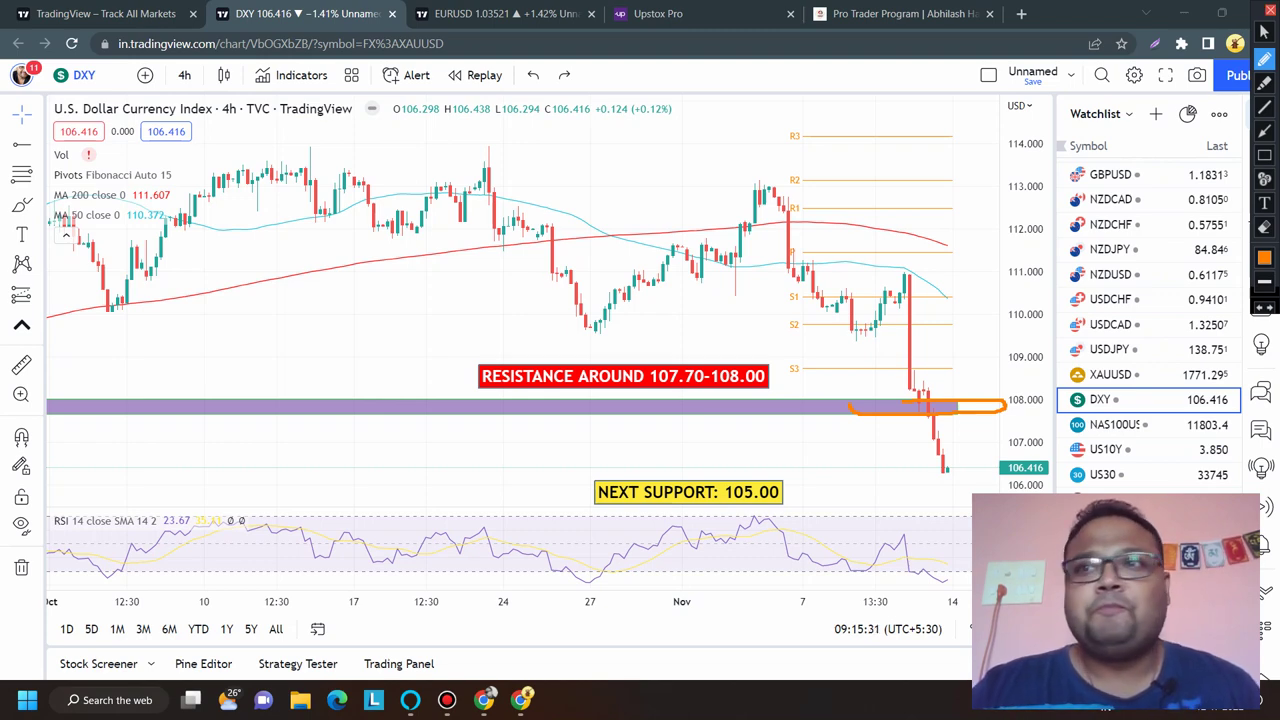
pyautogui.click(1270, 10)
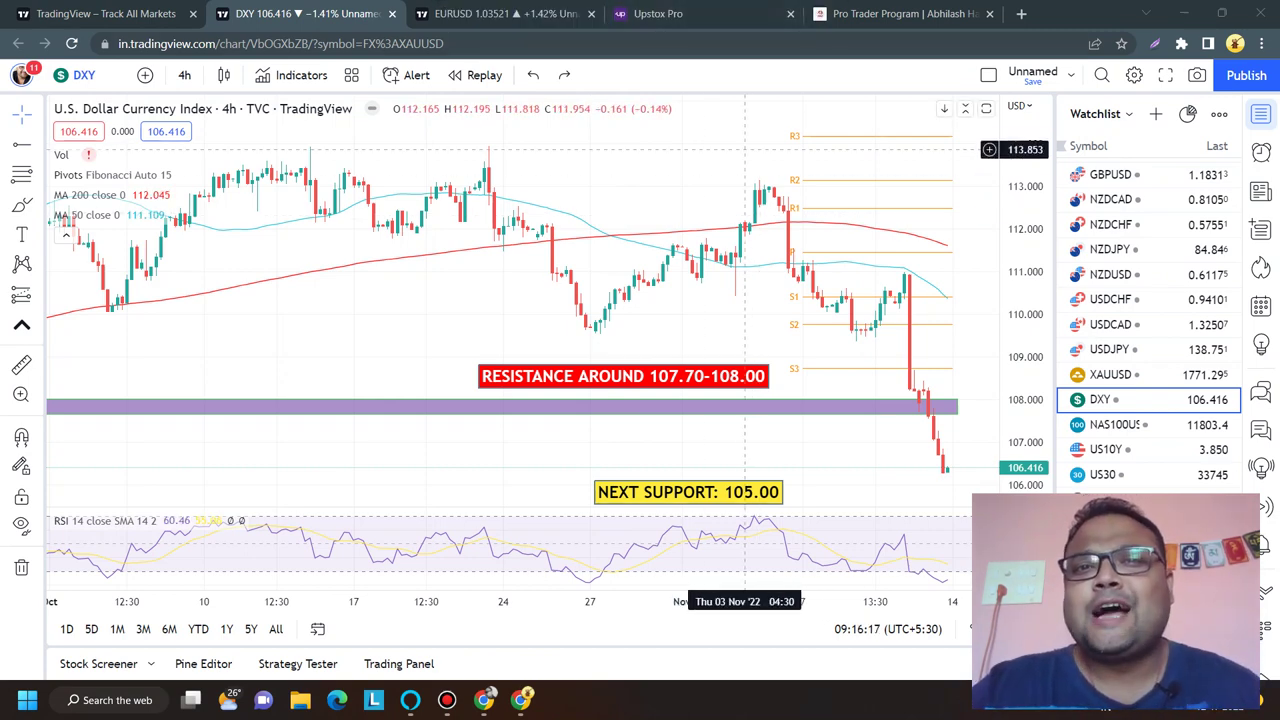
pyautogui.moveTo(640, 8)
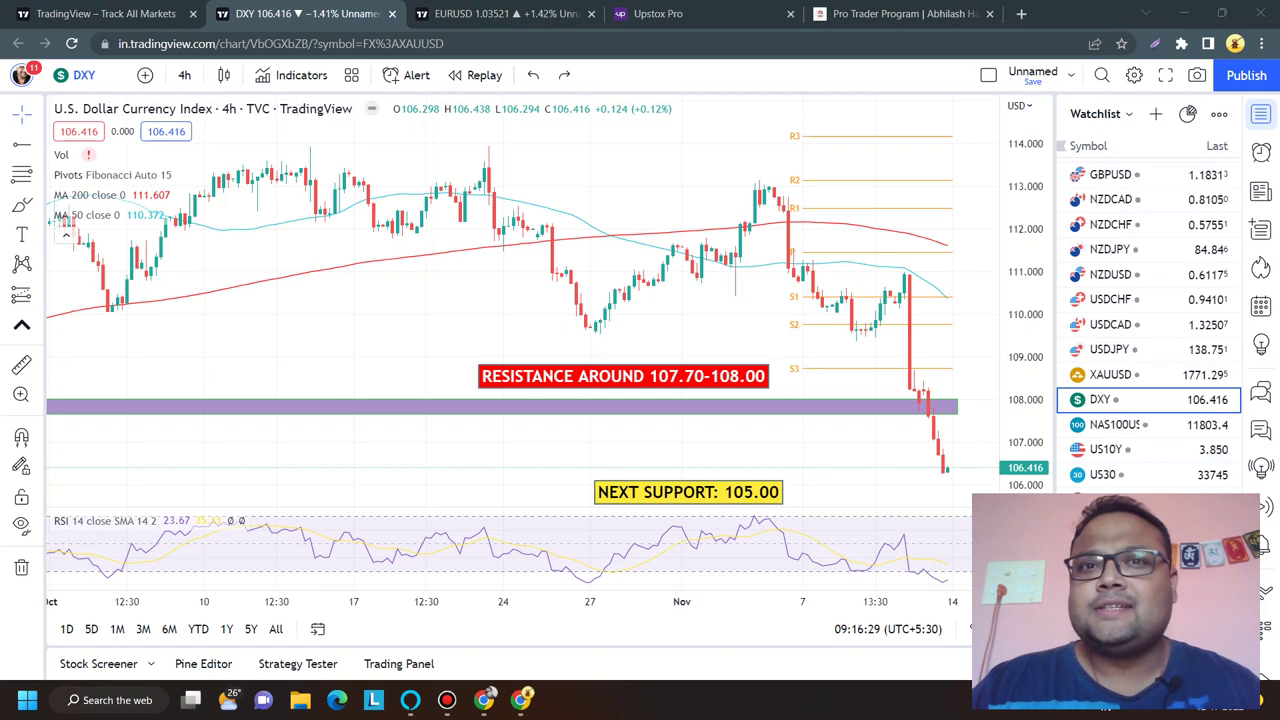
# Step: View the Pro Trader Program page down to 'Learn + Trade + Earn', then return to EURUSD
pyautogui.click(860, 14)
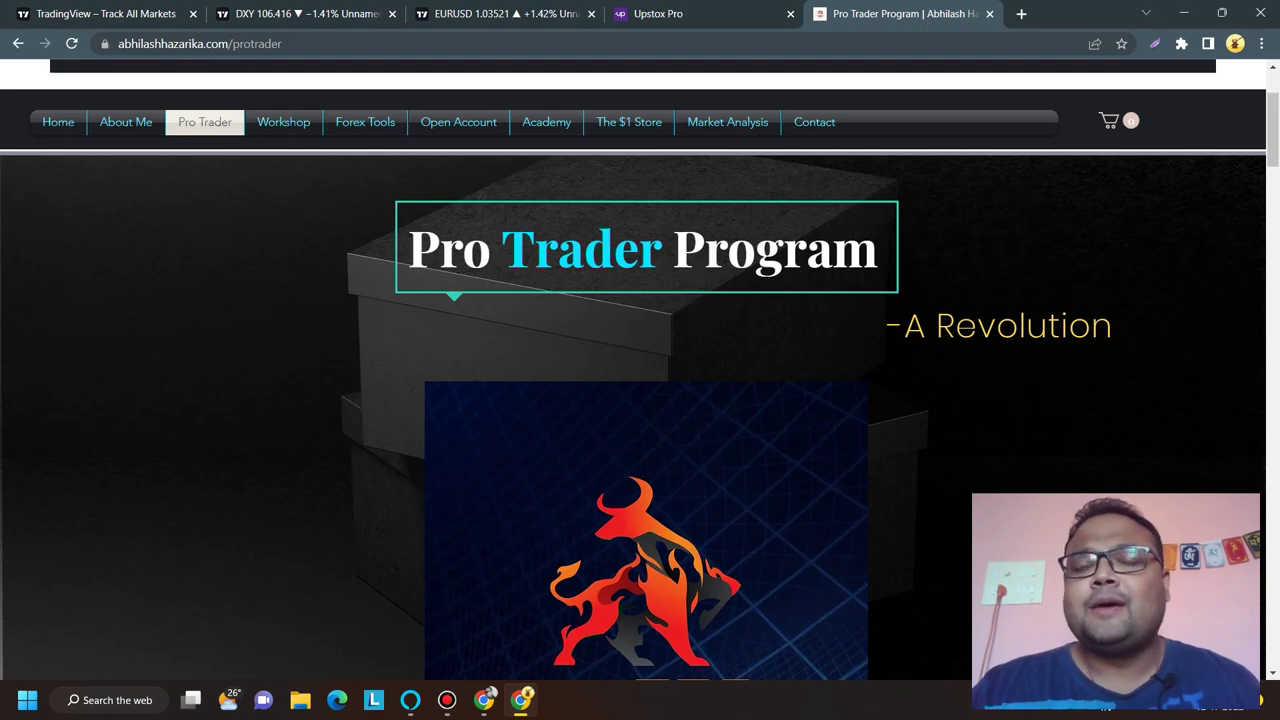
pyautogui.scroll(-12, 640, 370)
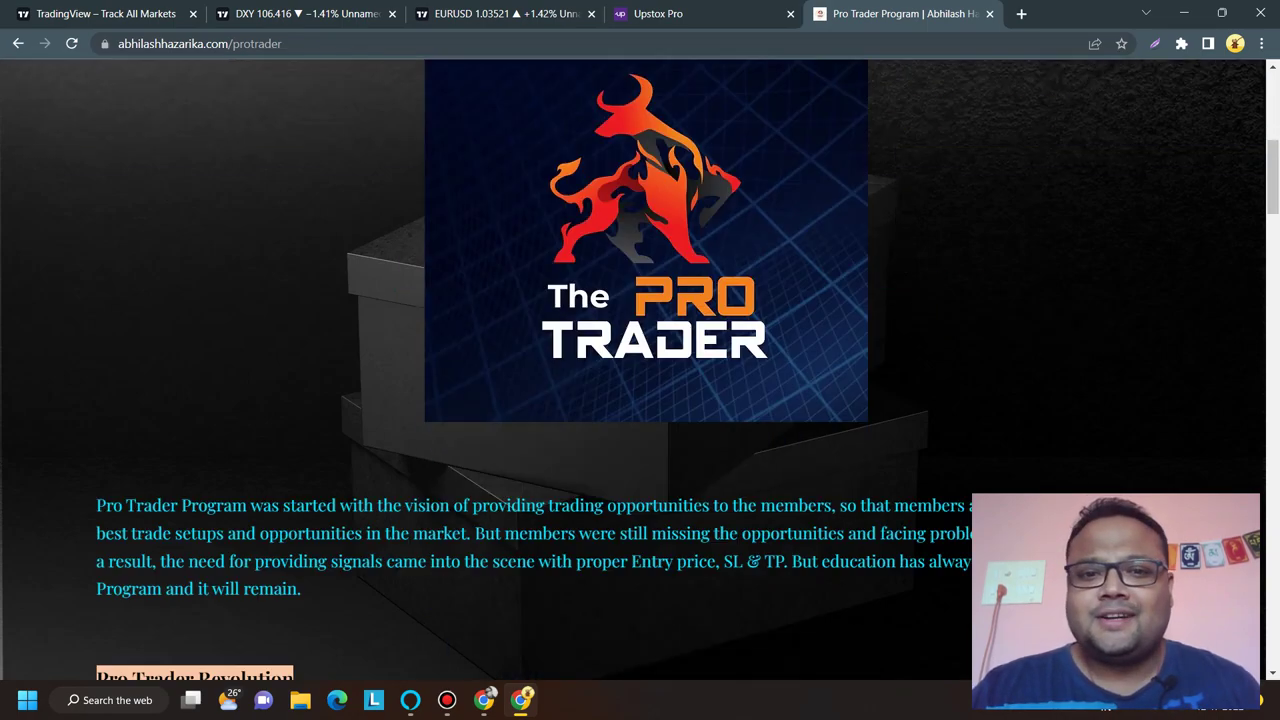
pyautogui.scroll(-1, 640, 370)
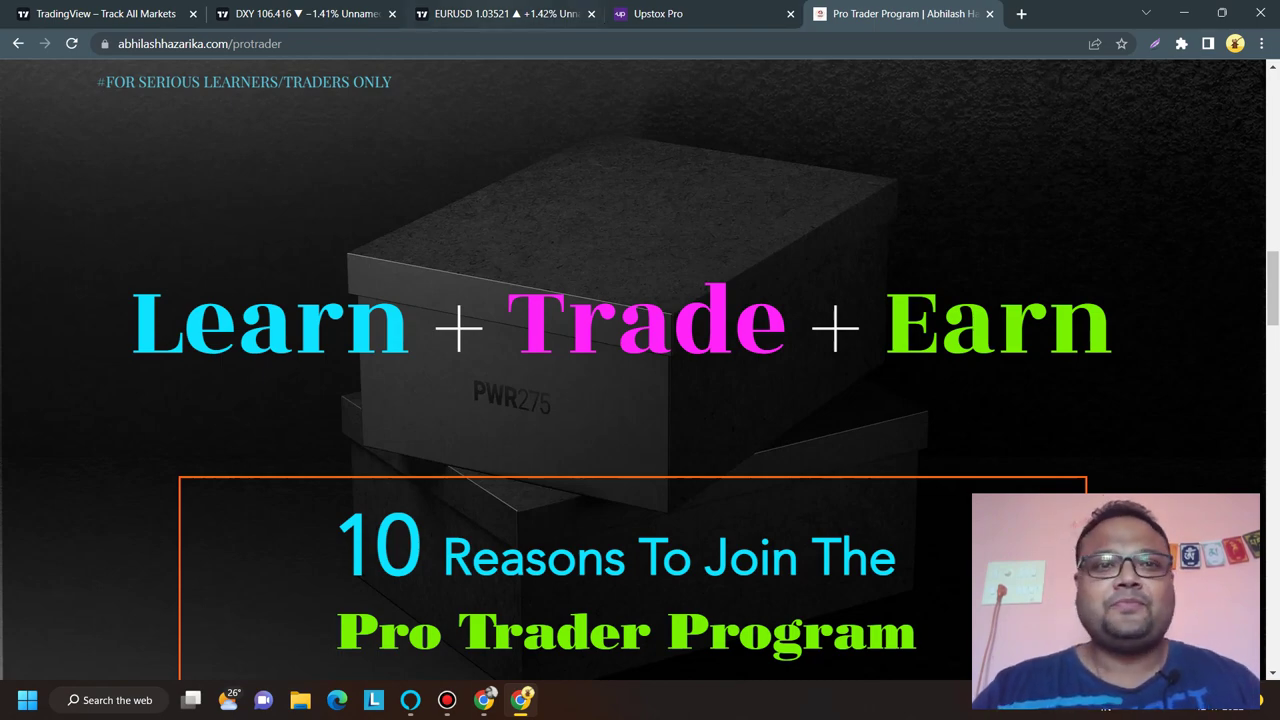
pyautogui.click(500, 13)
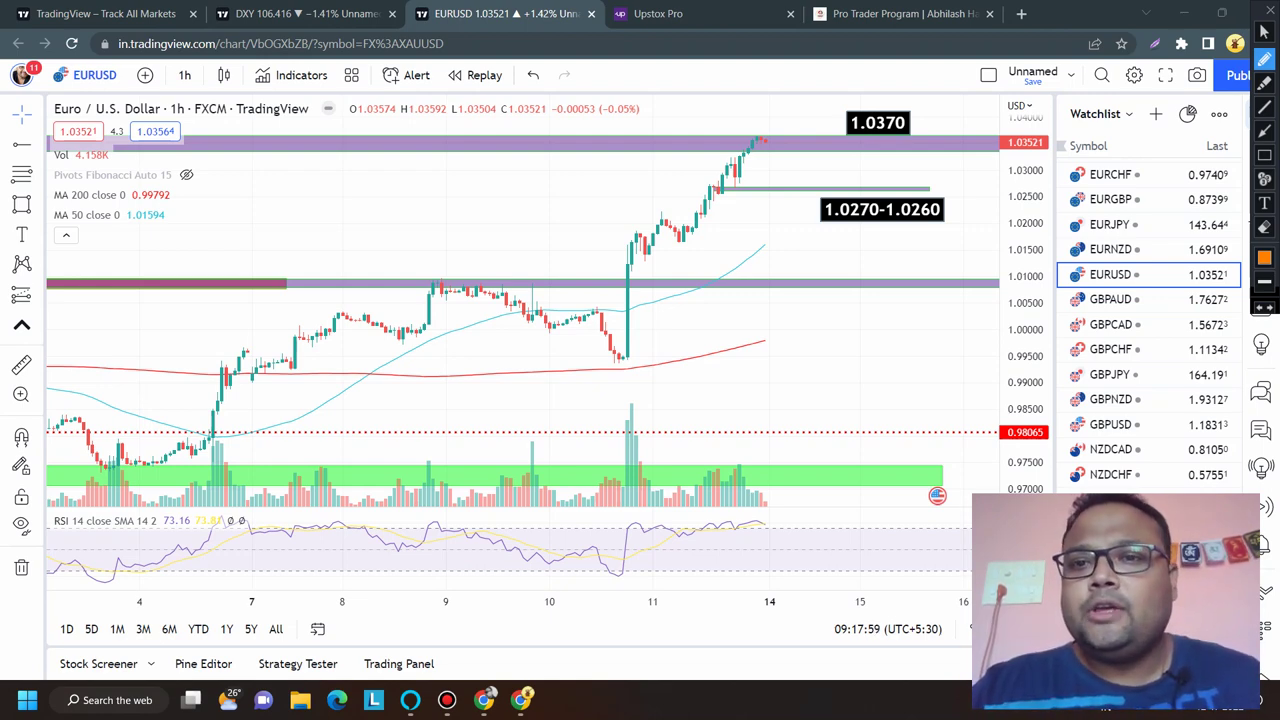
# Step: Circle the 1.0270–1.0260 label twice and loop the whole rally up to 1.0370 in orange
pyautogui.moveTo(970, 188)
pyautogui.mouseDown()
pyautogui.moveTo(826, 178)
pyautogui.moveTo(806, 238)
pyautogui.moveTo(954, 256)
pyautogui.moveTo(984, 198)
pyautogui.moveTo(968, 174)
pyautogui.mouseUp()
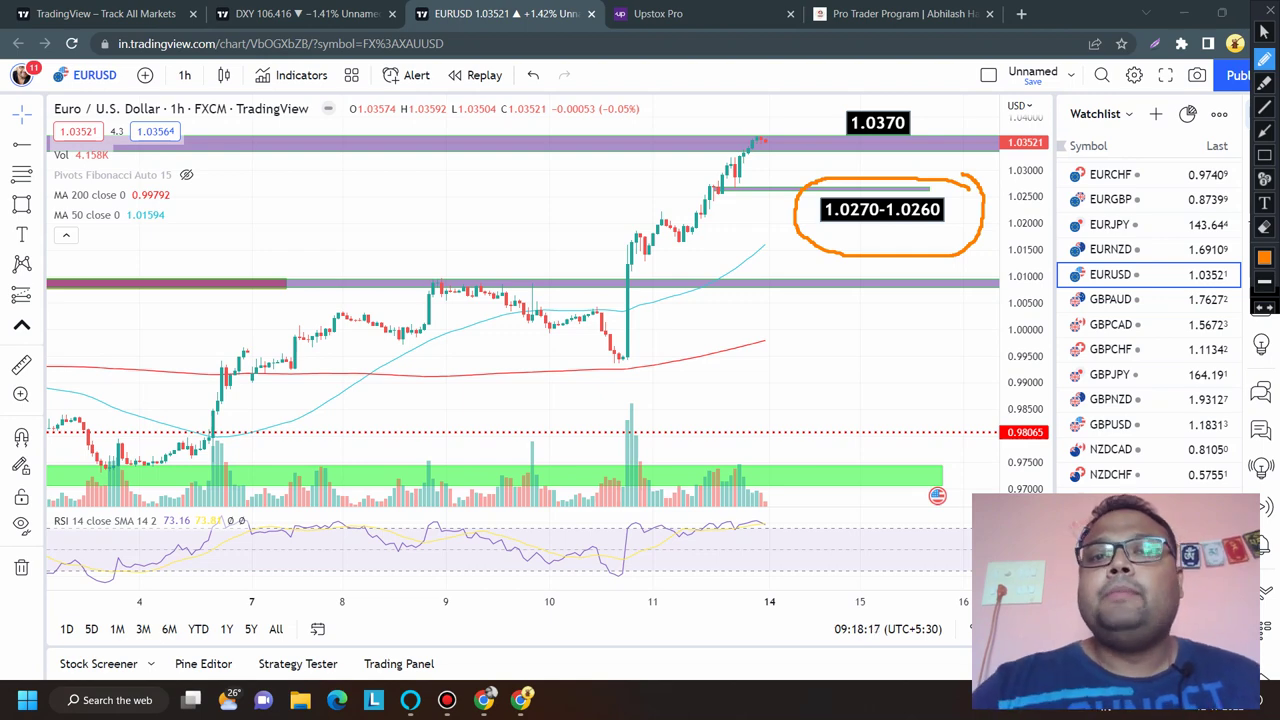
pyautogui.moveTo(758, 88)
pyautogui.mouseDown()
pyautogui.moveTo(210, 288)
pyautogui.moveTo(646, 490)
pyautogui.moveTo(793, 192)
pyautogui.moveTo(778, 96)
pyautogui.mouseUp()
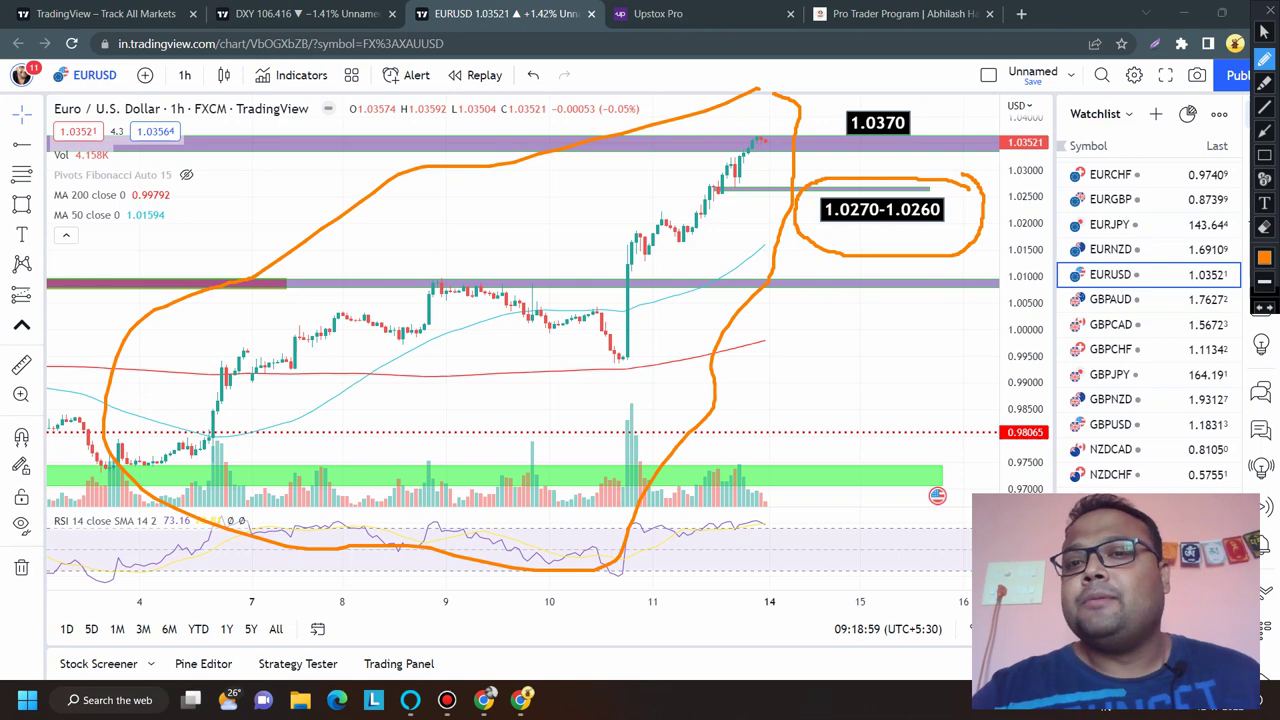
pyautogui.moveTo(836, 182)
pyautogui.mouseDown()
pyautogui.moveTo(868, 254)
pyautogui.moveTo(978, 196)
pyautogui.moveTo(916, 172)
pyautogui.mouseUp()
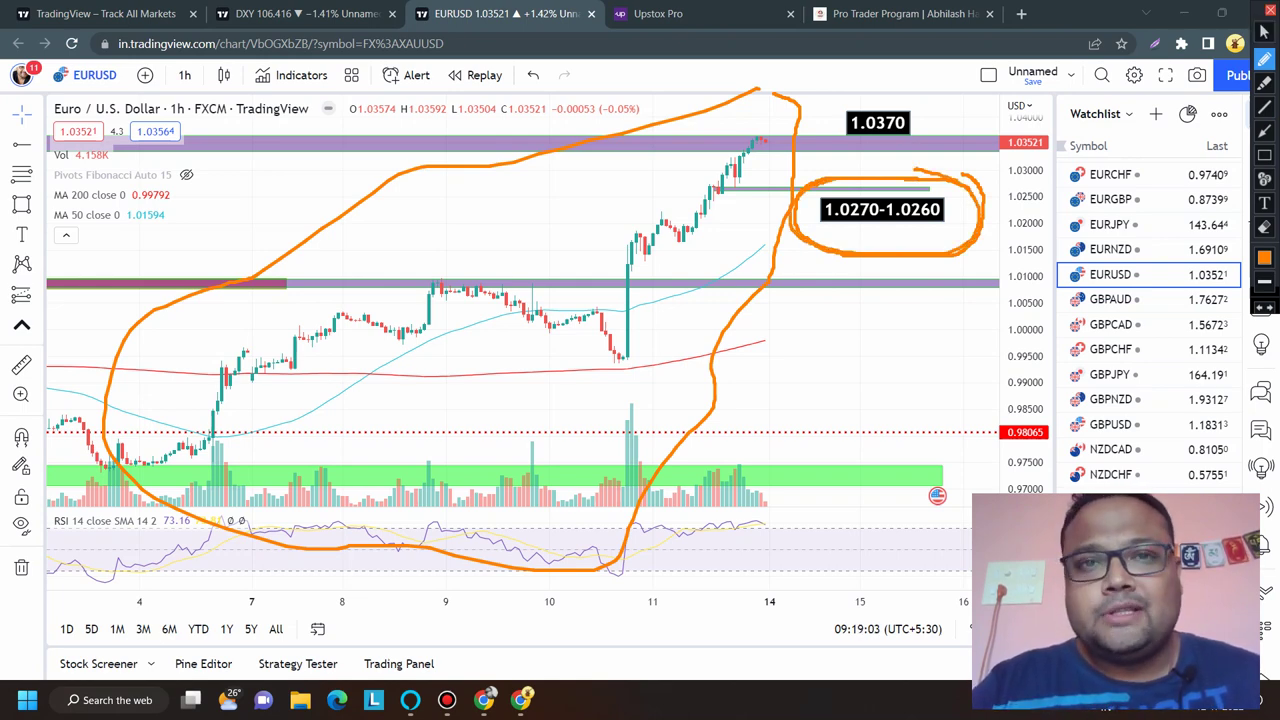
# Step: Wipe the orange marks, zoom into the EURUSD 1-hour chart, and re-enable drawing with Ctrl+Alt+D
pyautogui.click(1270, 10)
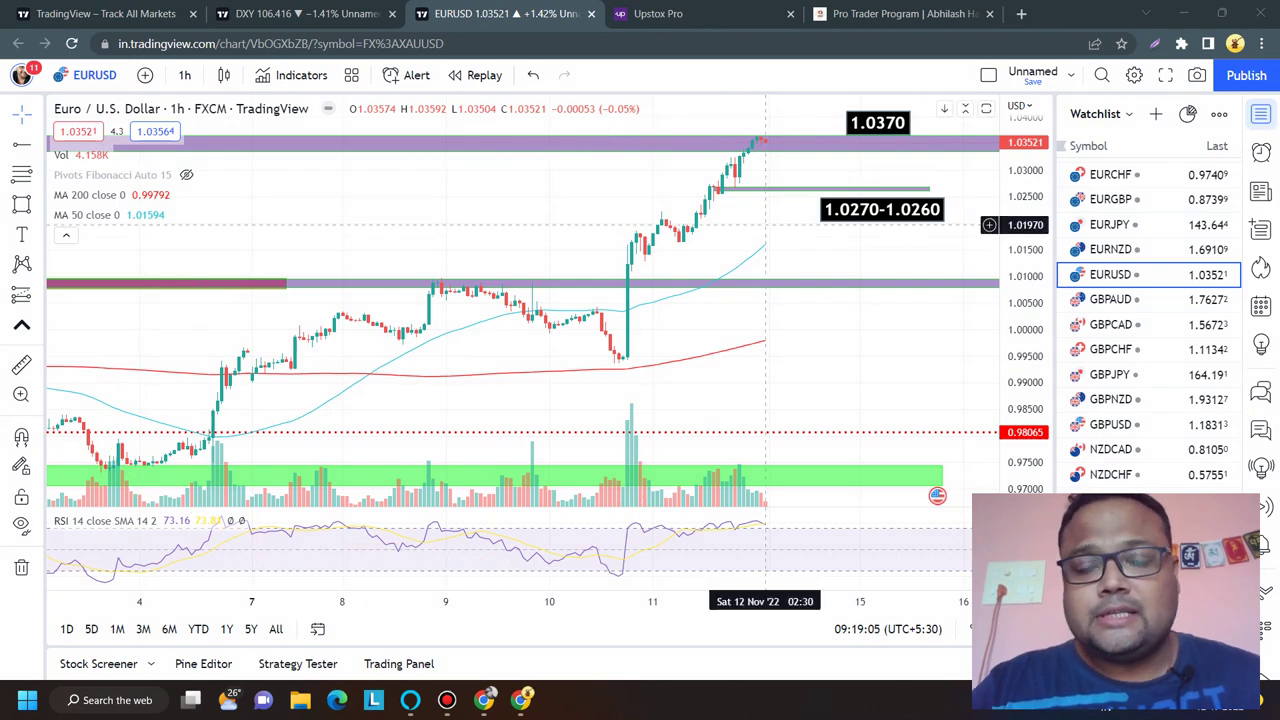
pyautogui.scroll(2, 790, 210)
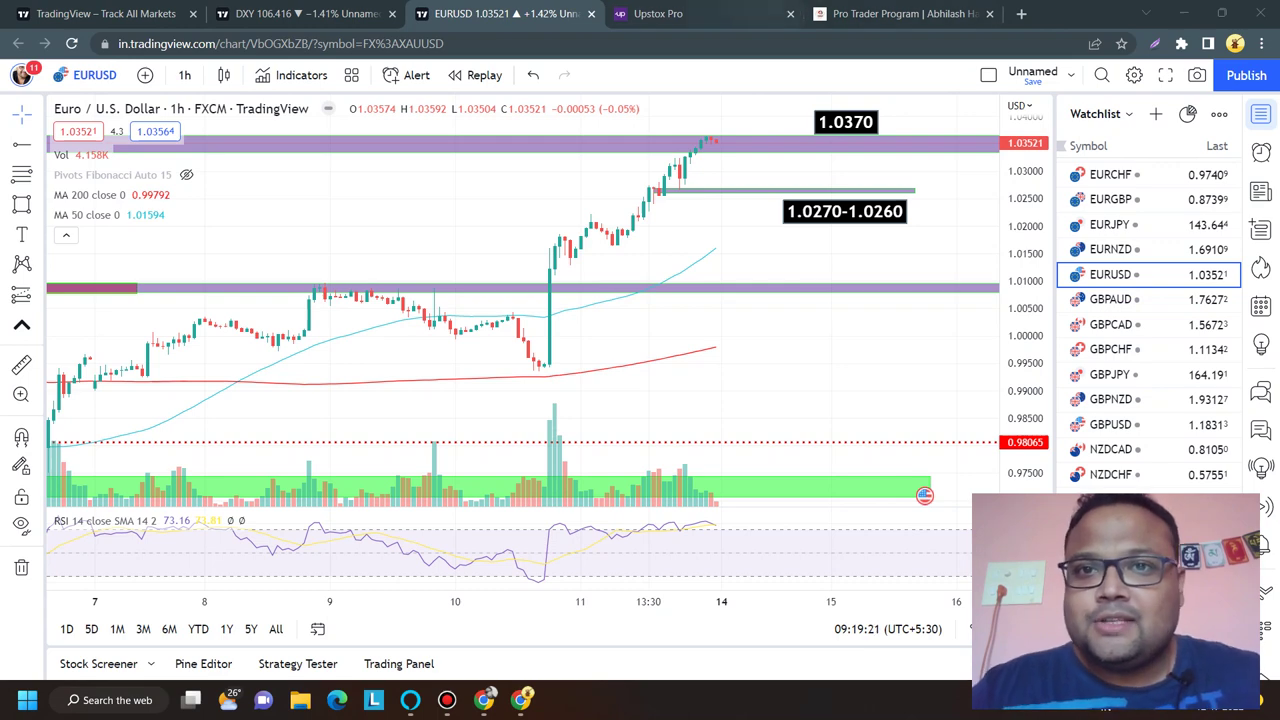
pyautogui.hotkey('ctrl', 'alt', 'd')
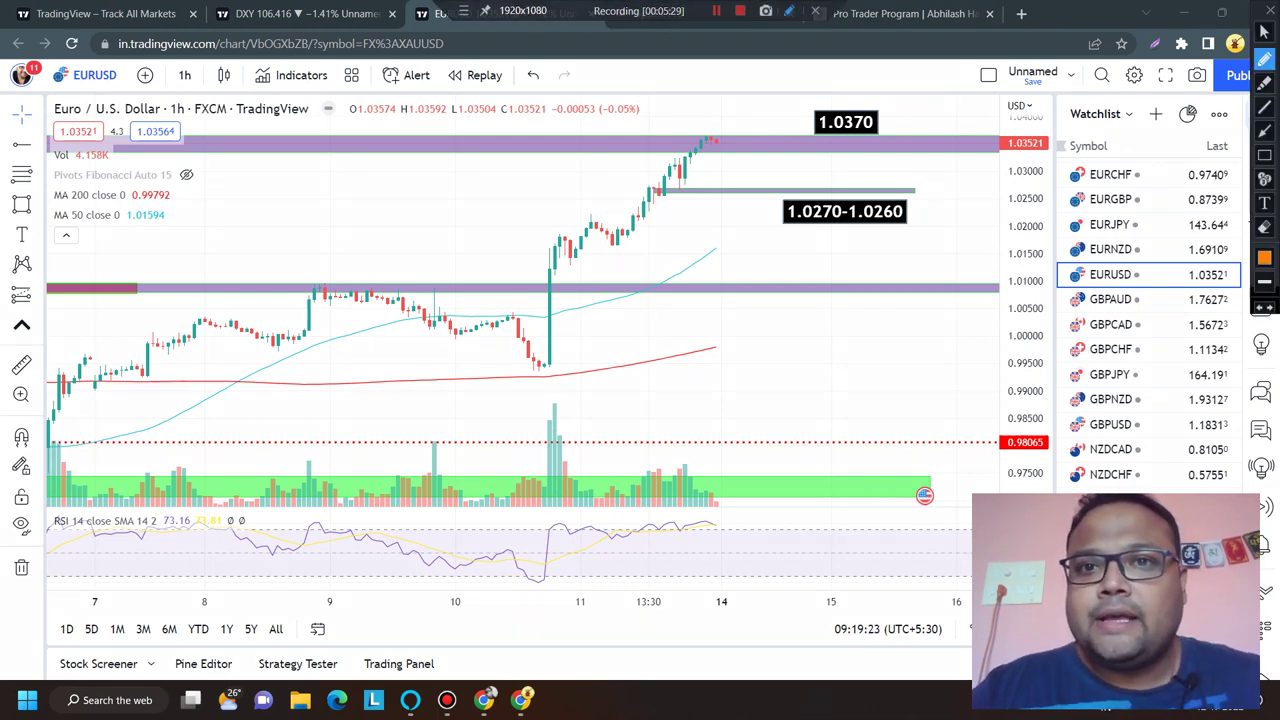
# Step: Circle the 1.0370 label and handwrite the word 'False' across the chart
pyautogui.moveTo(886, 96)
pyautogui.mouseDown()
pyautogui.moveTo(798, 90)
pyautogui.moveTo(760, 134)
pyautogui.moveTo(880, 162)
pyautogui.moveTo(925, 110)
pyautogui.moveTo(864, 84)
pyautogui.mouseUp()
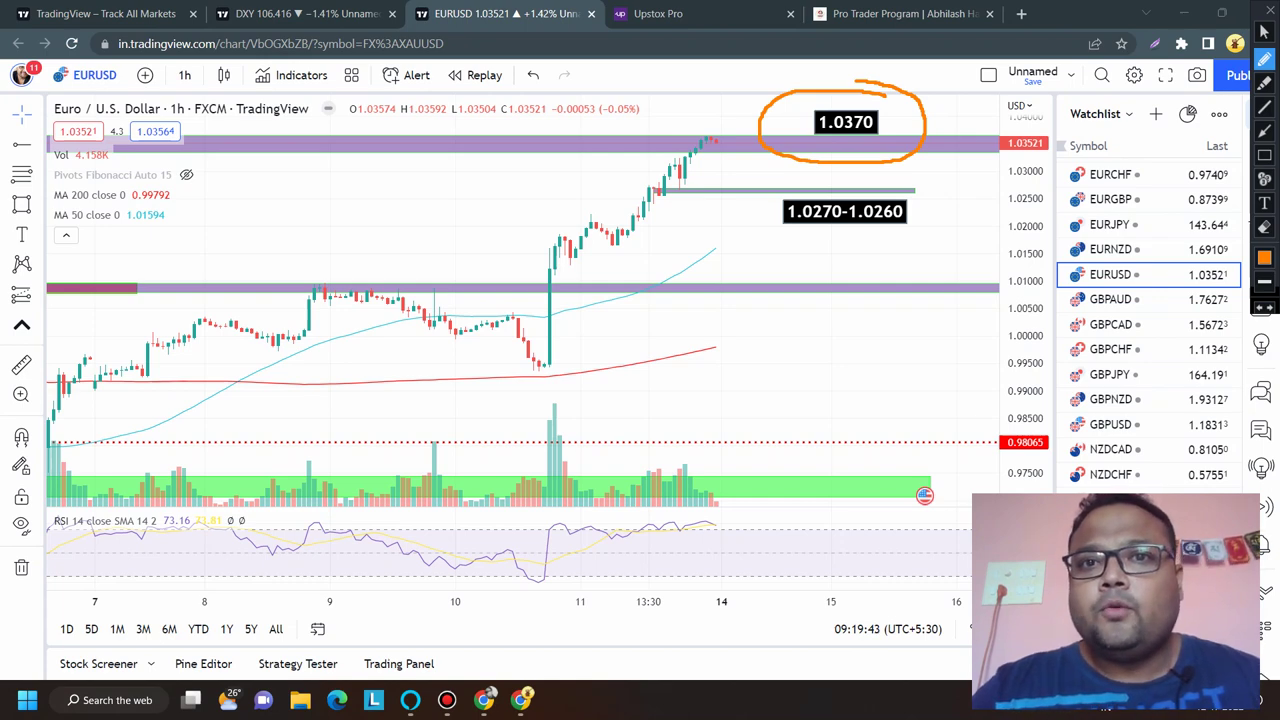
pyautogui.moveTo(380, 348); pyautogui.dragTo(380, 440)
pyautogui.moveTo(346, 356); pyautogui.dragTo(428, 352)
pyautogui.moveTo(392, 396); pyautogui.dragTo(490, 405)
pyautogui.moveTo(466, 326); pyautogui.dragTo(500, 404)
# Step: Handwrite 'Breakout', enclose the note in a large ellipse, and mark the latest candles
pyautogui.moveTo(498, 360); pyautogui.dragTo(584, 398)
pyautogui.moveTo(652, 310)
pyautogui.mouseDown()
pyautogui.moveTo(652, 382)
pyautogui.moveTo(706, 392)
pyautogui.mouseUp()
pyautogui.moveTo(722, 338); pyautogui.dragTo(834, 370)
pyautogui.moveTo(834, 370)
pyautogui.mouseDown()
pyautogui.moveTo(850, 352)
pyautogui.moveTo(866, 366)
pyautogui.mouseUp()
pyautogui.moveTo(856, 306)
pyautogui.mouseDown()
pyautogui.moveTo(860, 366)
pyautogui.moveTo(898, 340)
pyautogui.mouseUp()
pyautogui.moveTo(898, 320); pyautogui.dragTo(924, 334)
pyautogui.moveTo(878, 310); pyautogui.dragTo(916, 308)
pyautogui.moveTo(975, 260)
pyautogui.mouseDown()
pyautogui.moveTo(948, 242)
pyautogui.moveTo(557, 556)
pyautogui.moveTo(928, 258)
pyautogui.mouseUp()
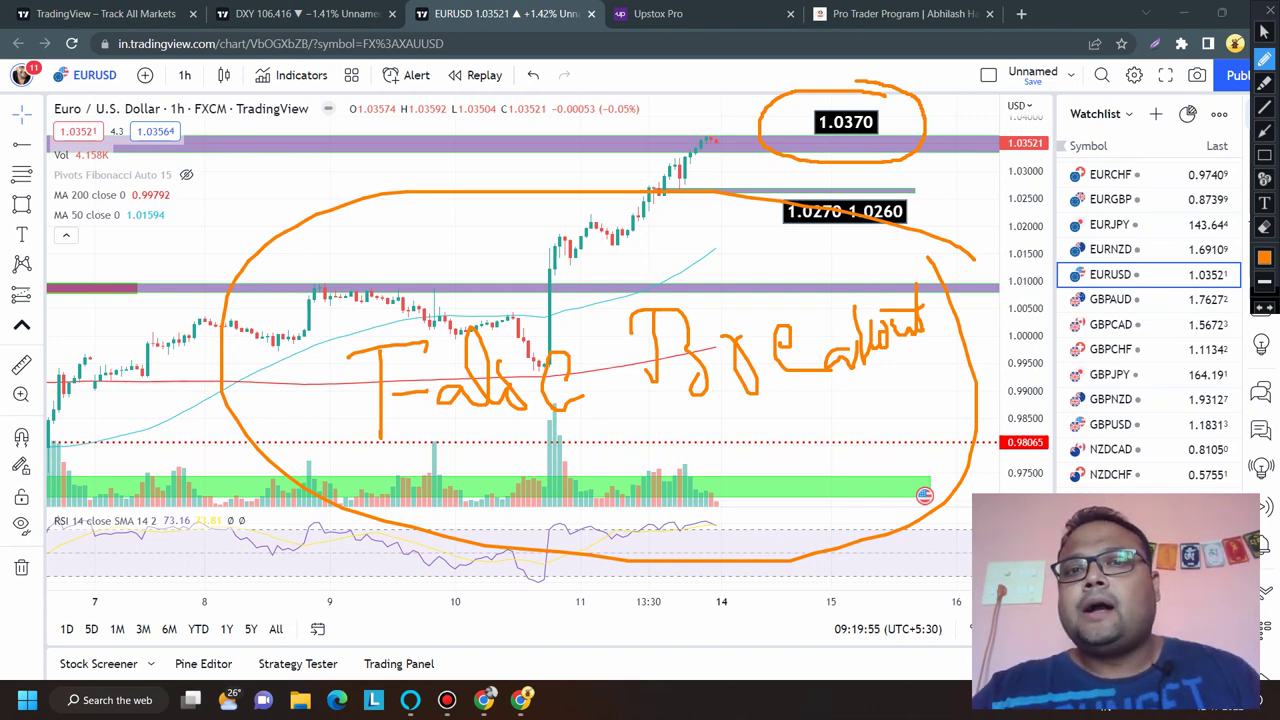
pyautogui.moveTo(722, 136); pyautogui.dragTo(723, 118)
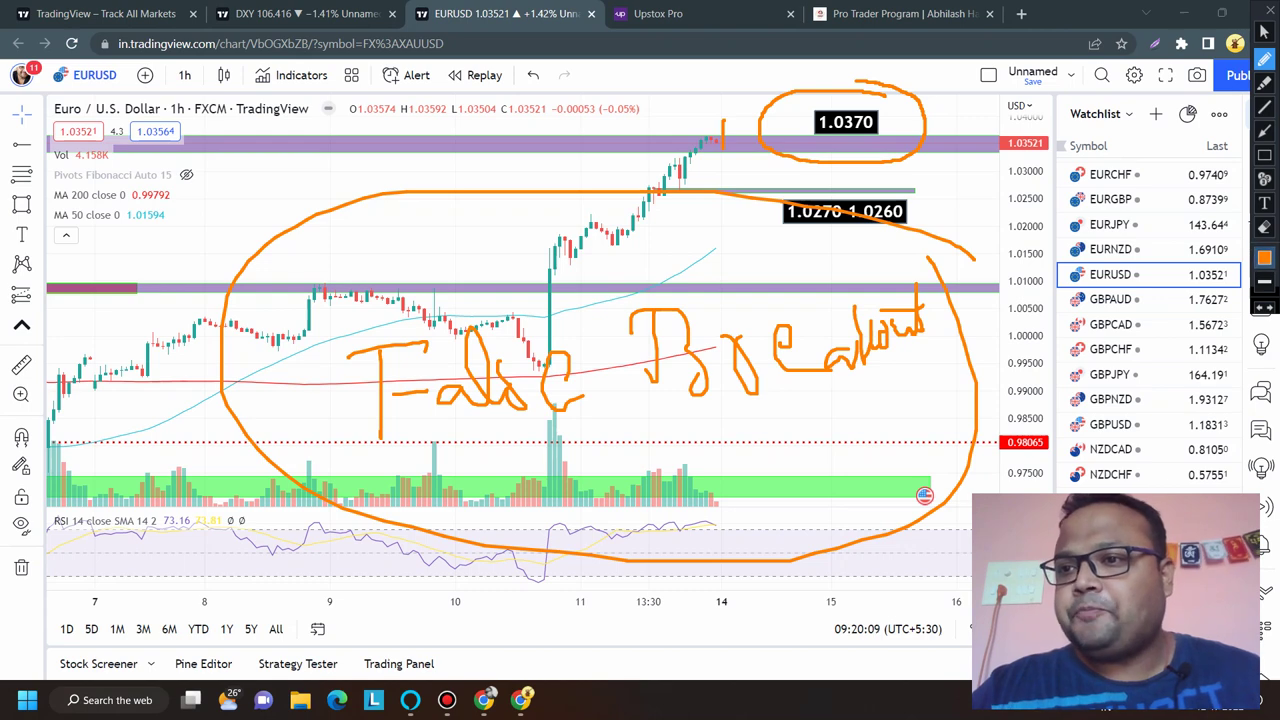
# Step: Switch the pen to black and draw an arrow left of the ellipse plus an arc over the latest candles
pyautogui.click(1264, 258)
pyautogui.click(1093, 162)
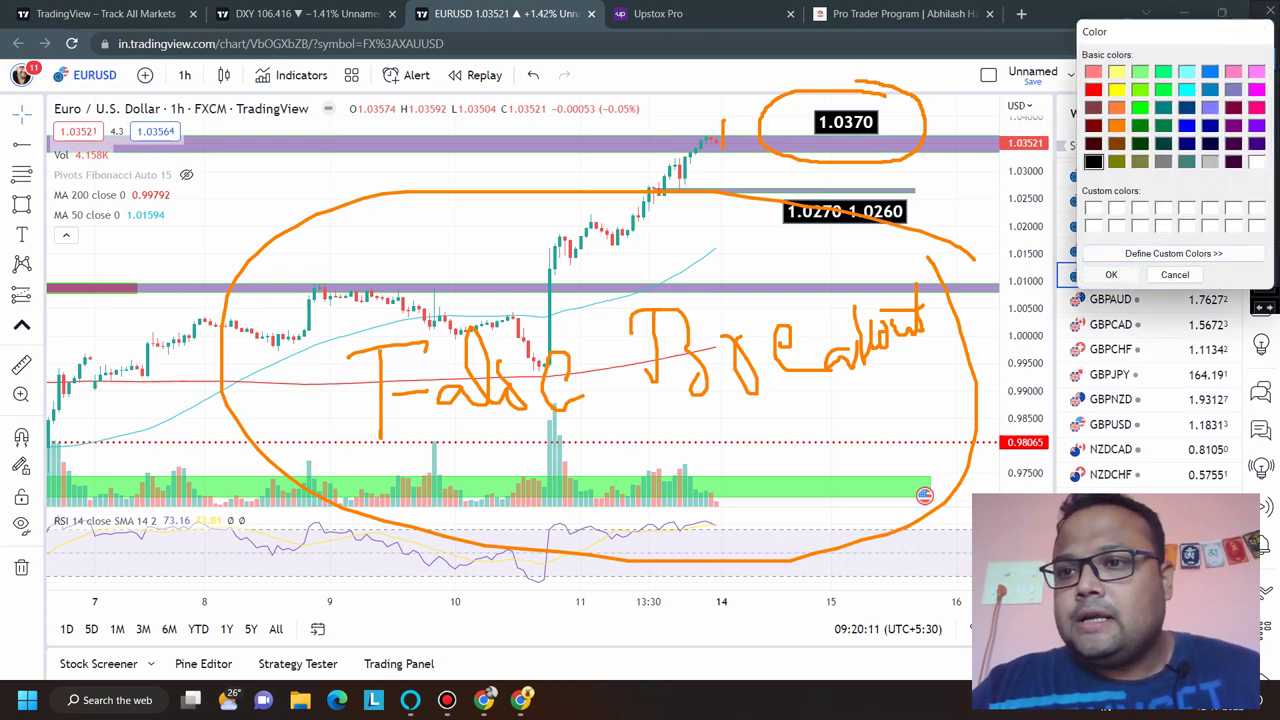
pyautogui.click(1111, 274)
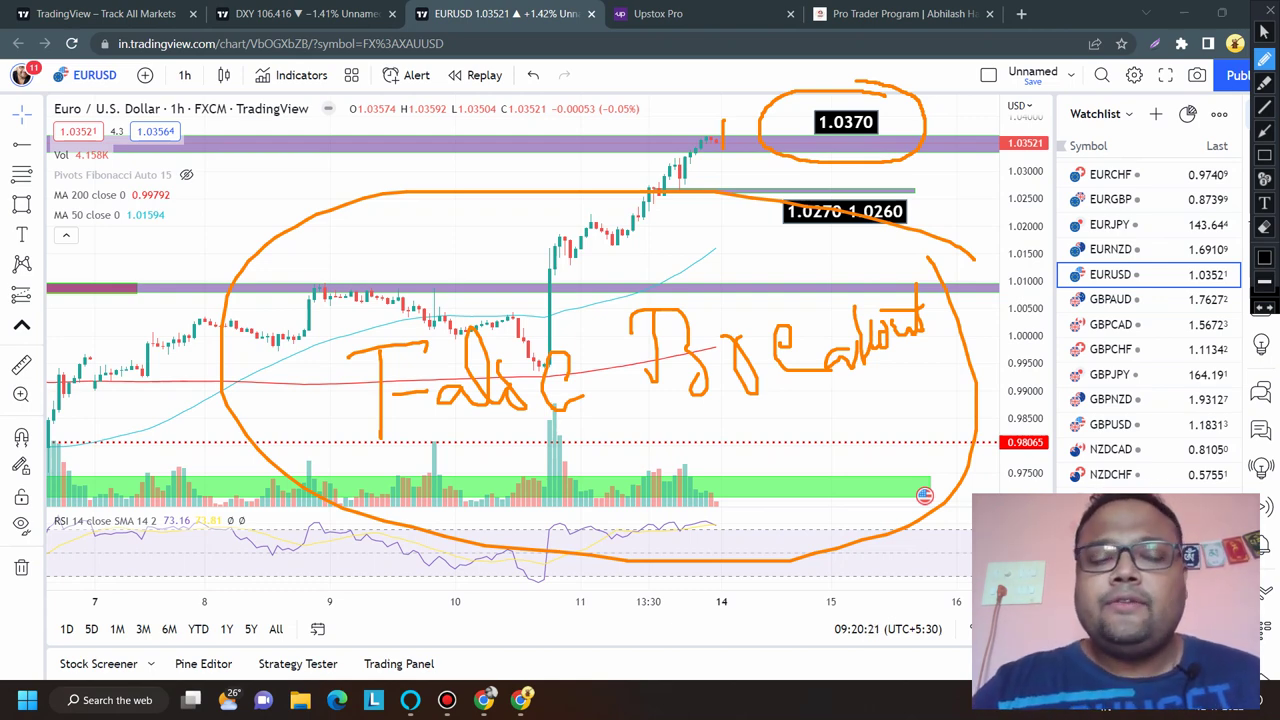
pyautogui.moveTo(182, 434); pyautogui.dragTo(314, 415)
pyautogui.moveTo(242, 376); pyautogui.dragTo(290, 474)
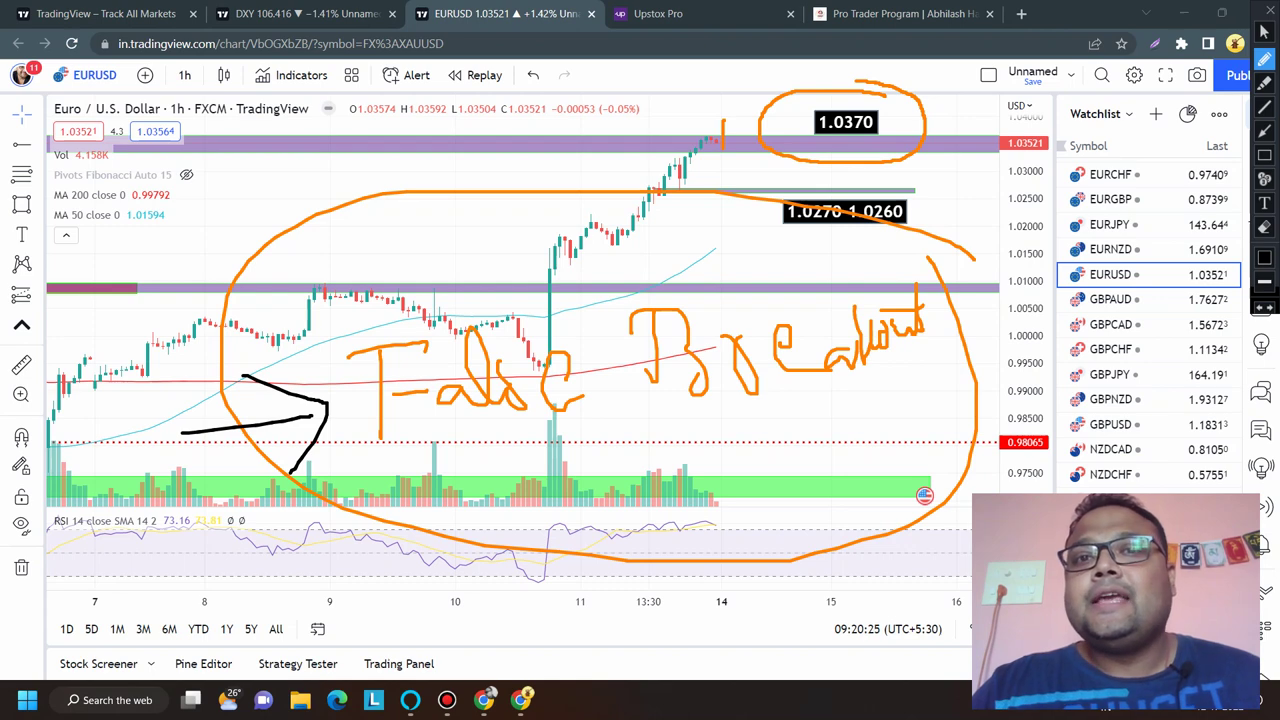
pyautogui.moveTo(716, 118)
pyautogui.mouseDown()
pyautogui.moveTo(731, 108)
pyautogui.moveTo(742, 134)
pyautogui.mouseUp()
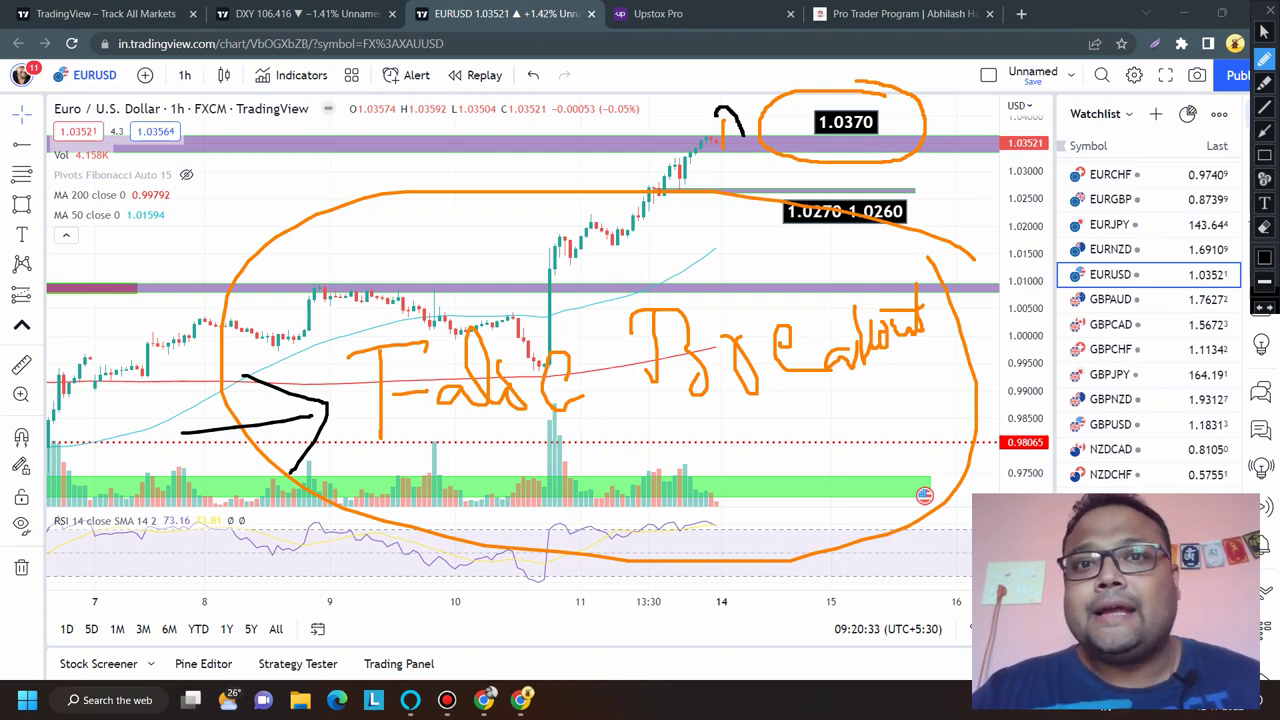
# Step: Write S=R and R=S notes at the zones, loop the latest candles, then wipe all drawings
pyautogui.moveTo(290, 146)
pyautogui.mouseDown()
pyautogui.moveTo(318, 176)
pyautogui.moveTo(288, 195)
pyautogui.moveTo(358, 150)
pyautogui.mouseUp()
pyautogui.moveTo(320, 174)
pyautogui.mouseDown()
pyautogui.moveTo(365, 172)
pyautogui.moveTo(352, 125)
pyautogui.moveTo(386, 118)
pyautogui.moveTo(408, 168)
pyautogui.mouseUp()
pyautogui.moveTo(308, 240)
pyautogui.mouseDown()
pyautogui.moveTo(322, 300)
pyautogui.moveTo(385, 285)
pyautogui.mouseUp()
pyautogui.moveTo(399, 239); pyautogui.dragTo(420, 242)
pyautogui.moveTo(407, 264)
pyautogui.mouseDown()
pyautogui.moveTo(462, 262)
pyautogui.moveTo(440, 276)
pyautogui.mouseUp()
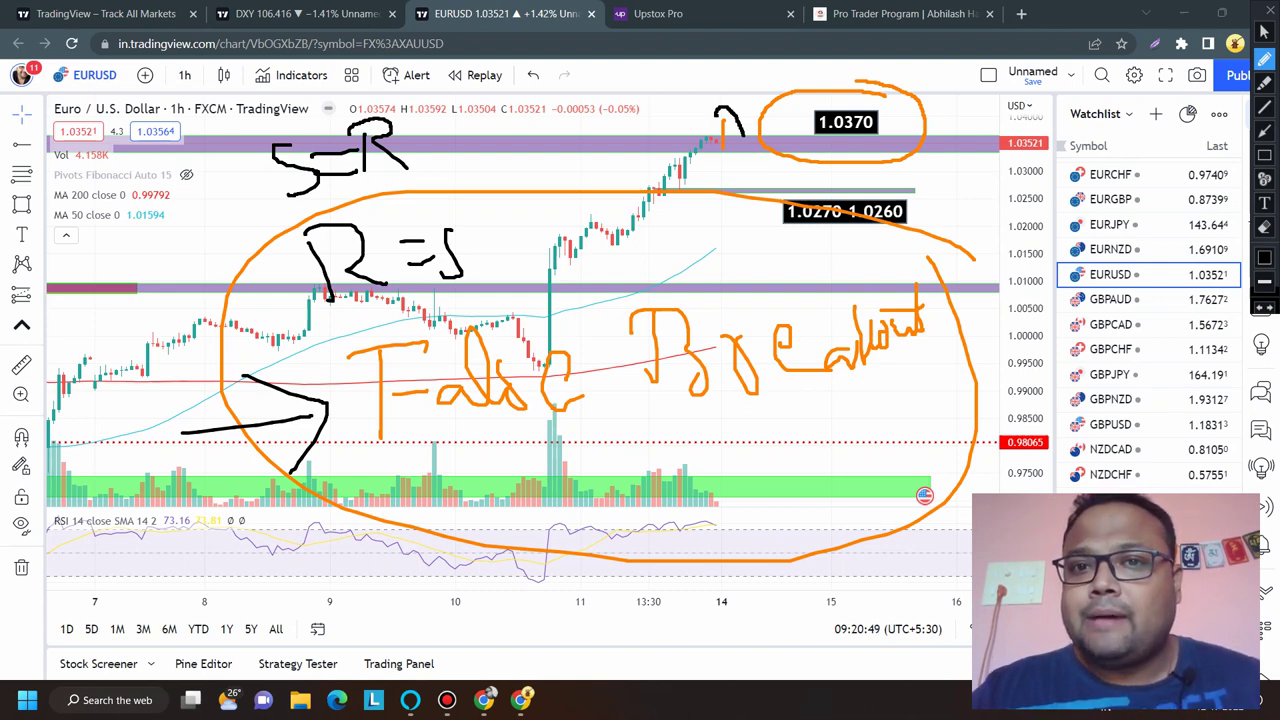
pyautogui.moveTo(742, 138)
pyautogui.mouseDown()
pyautogui.moveTo(760, 100)
pyautogui.moveTo(786, 116)
pyautogui.mouseUp()
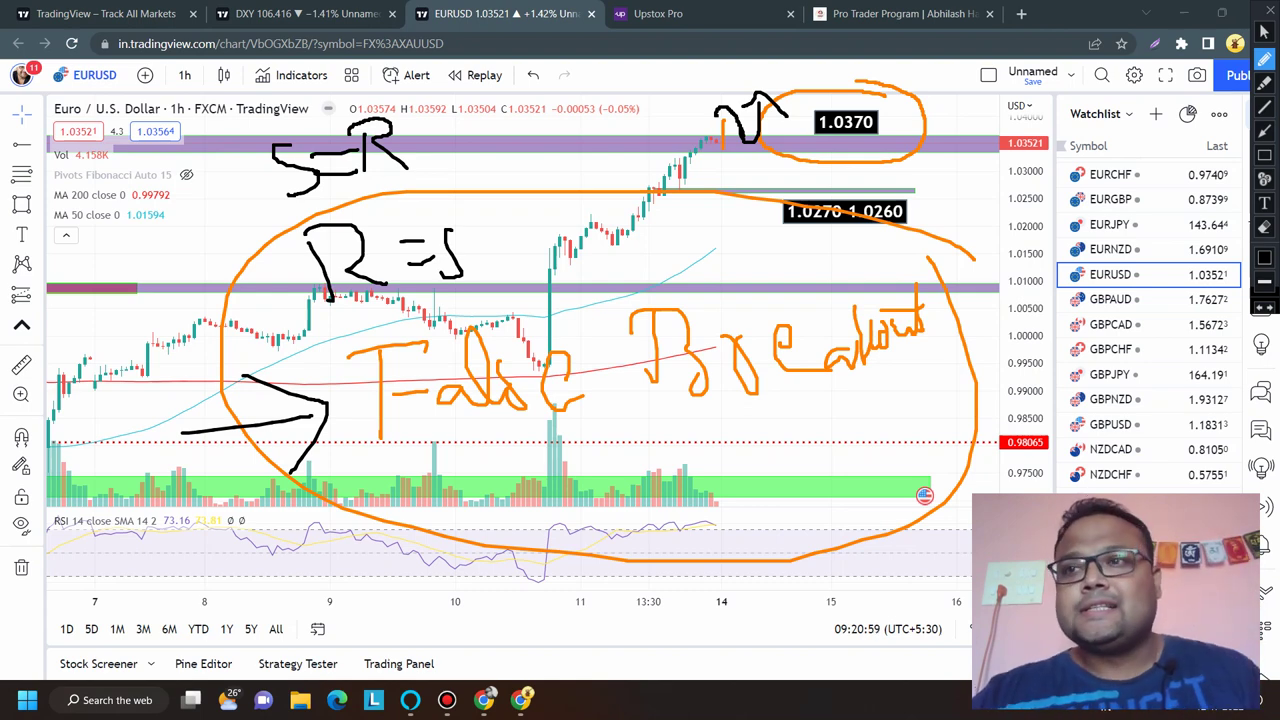
pyautogui.click(1268, 10)
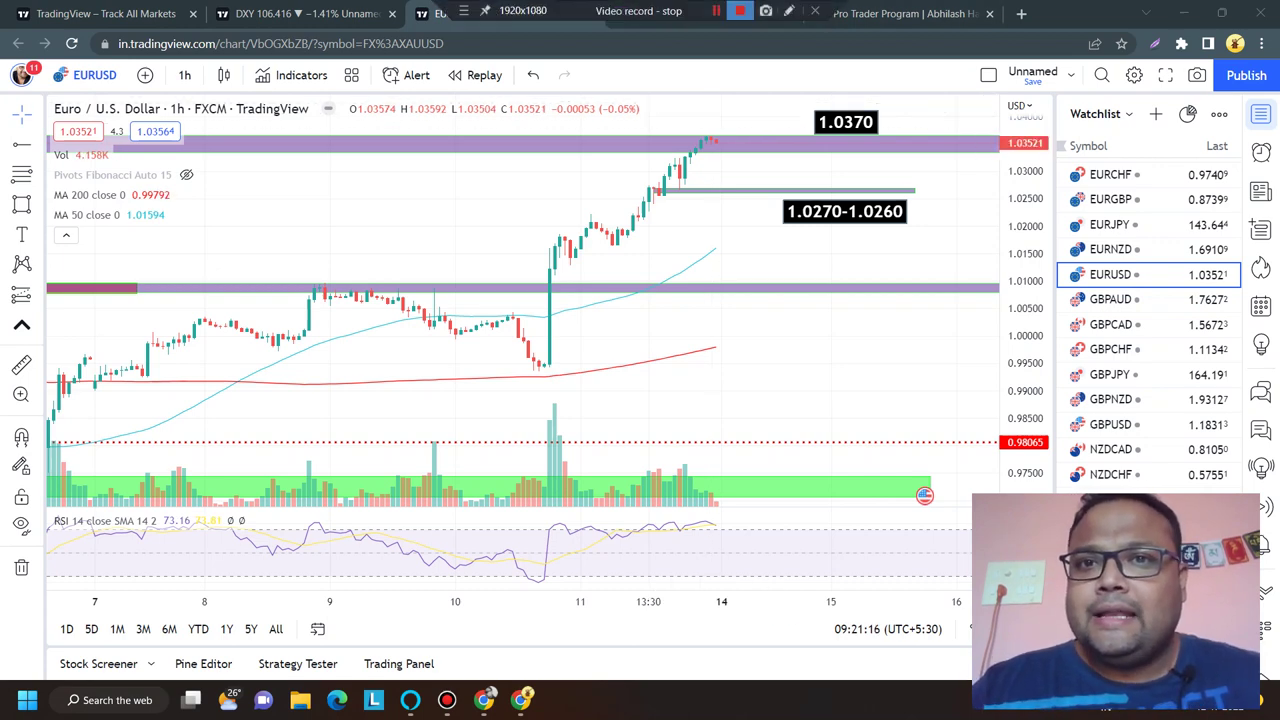
pyautogui.click(789, 11)
pyautogui.moveTo(878, 177)
pyautogui.mouseDown()
pyautogui.moveTo(760, 174)
pyautogui.moveTo(680, 252)
pyautogui.moveTo(952, 186)
pyautogui.moveTo(818, 175)
pyautogui.mouseUp()
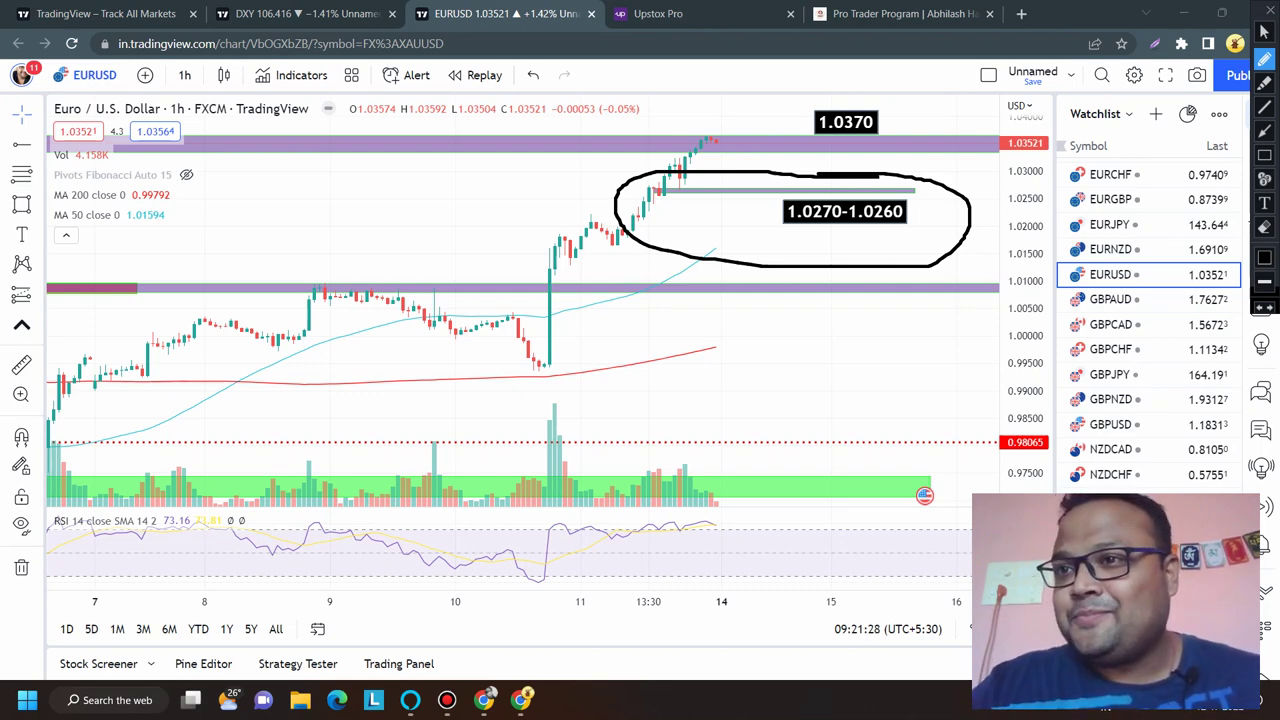
pyautogui.click(1270, 10)
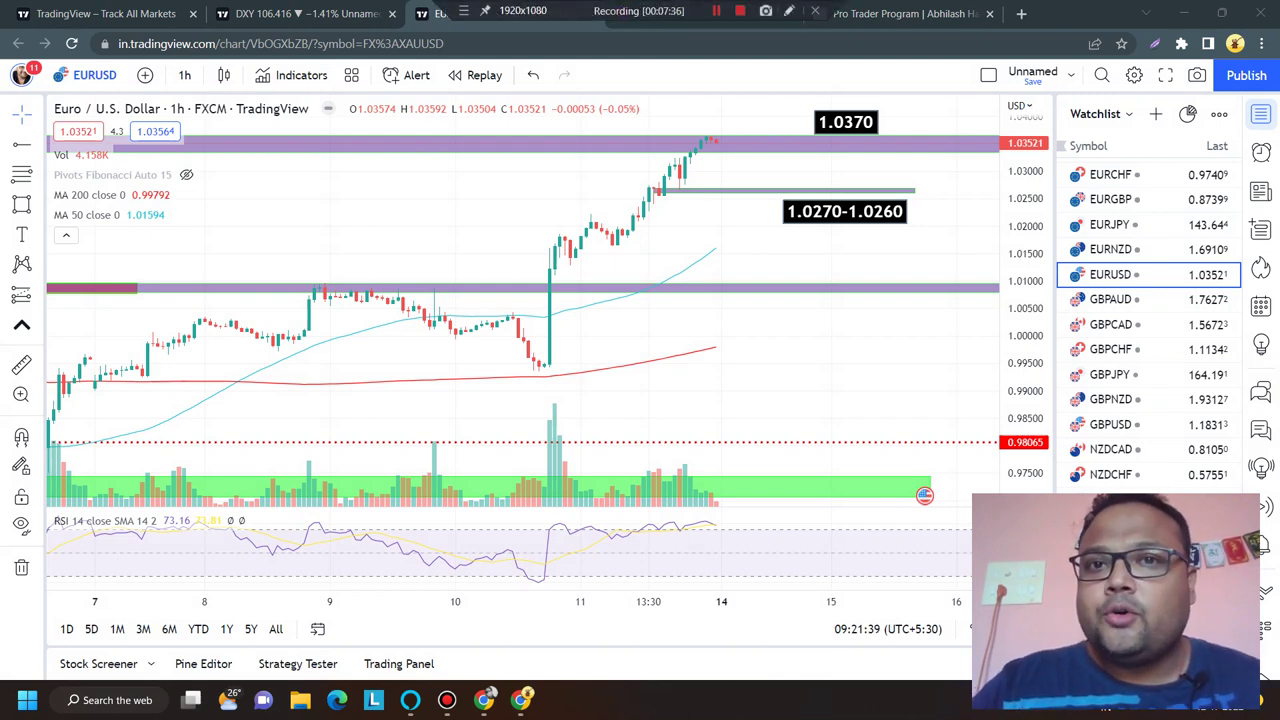
pyautogui.hotkey('ctrl', 'shift', 'p')
pyautogui.moveTo(697, 180)
pyautogui.mouseDown()
pyautogui.moveTo(735, 211)
pyautogui.moveTo(763, 213)
pyautogui.mouseUp()
pyautogui.moveTo(755, 197); pyautogui.dragTo(810, 191)
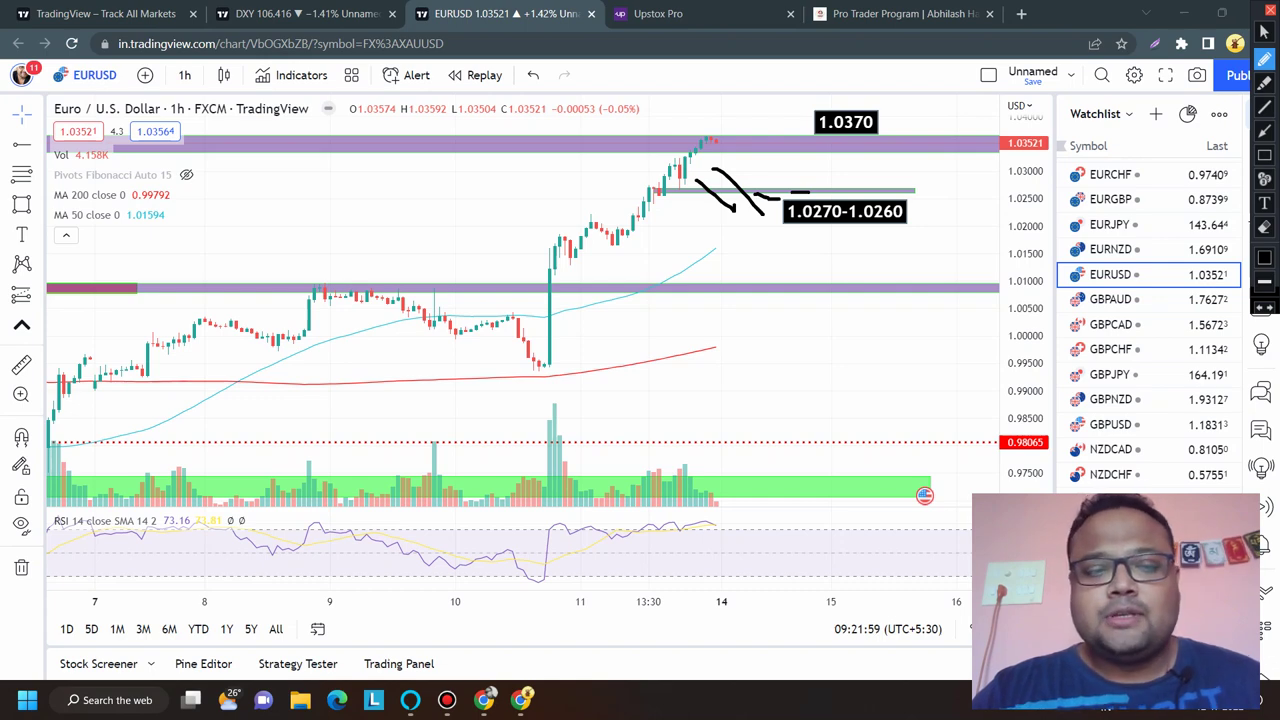
pyautogui.click(1270, 10)
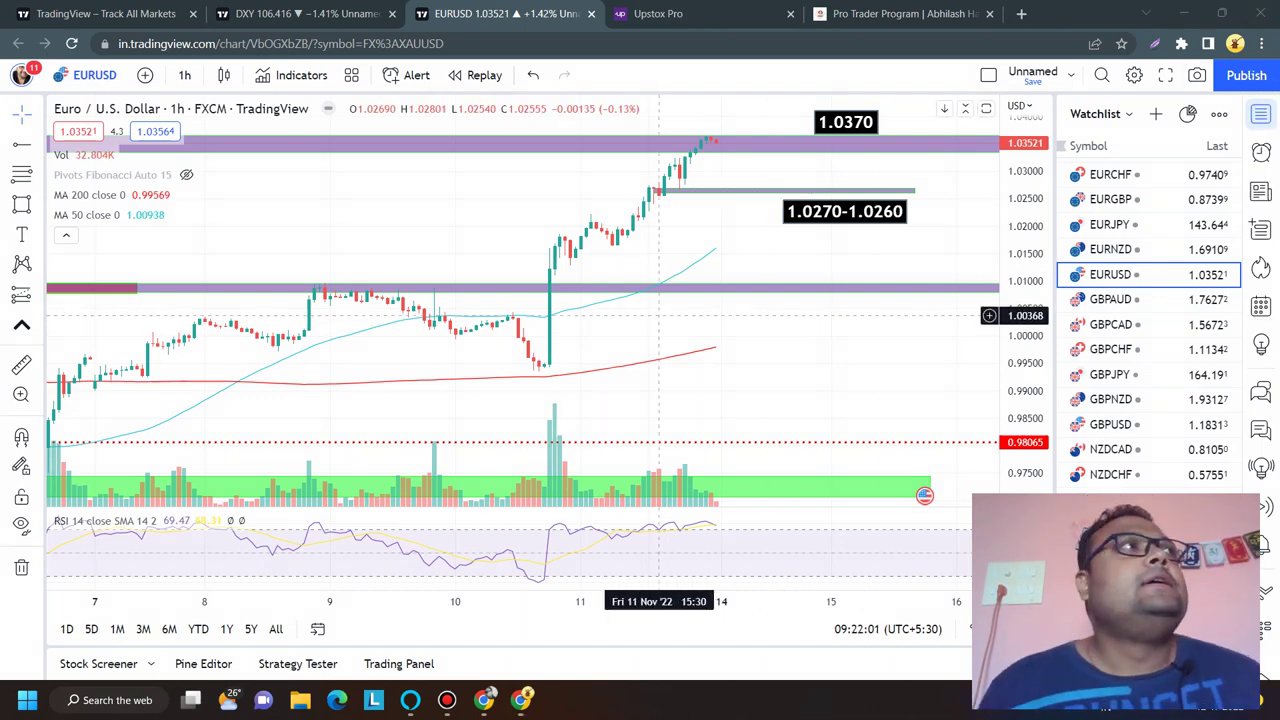